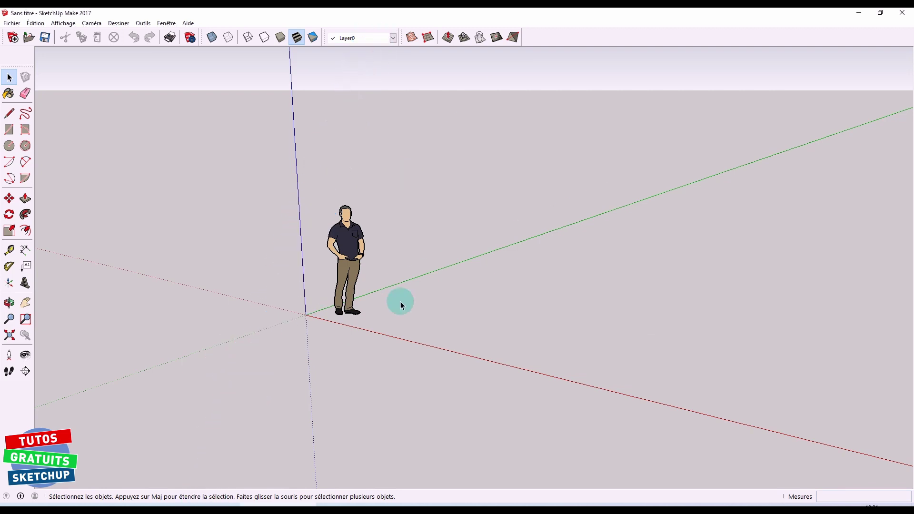
Try importing Table.skp and dismiss the newer-version warning.
{"action": "left_click", "coordinate": [12, 23]}
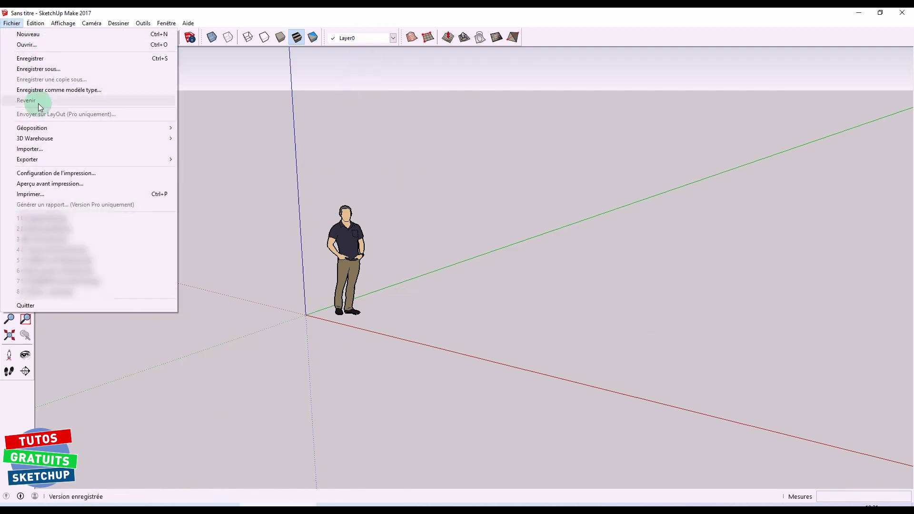
{"action": "left_click", "coordinate": [46, 148]}
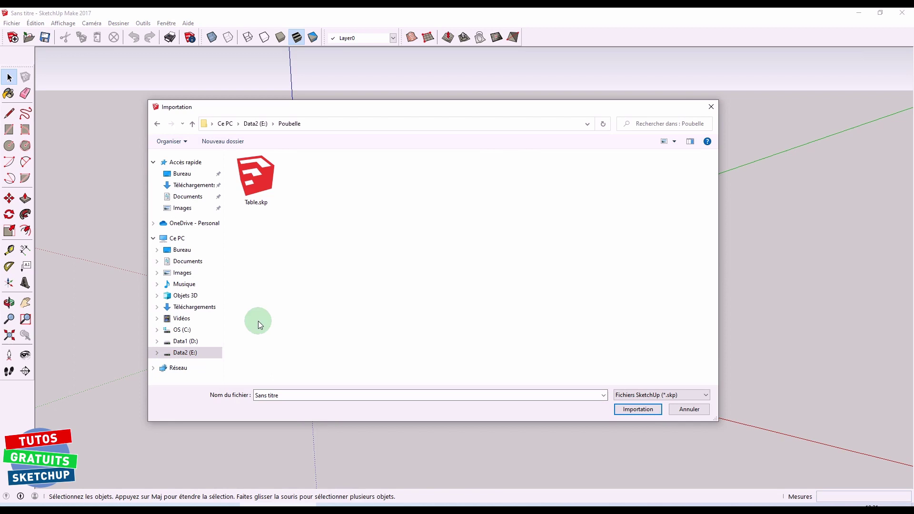
{"action": "double_click", "coordinate": [260, 183]}
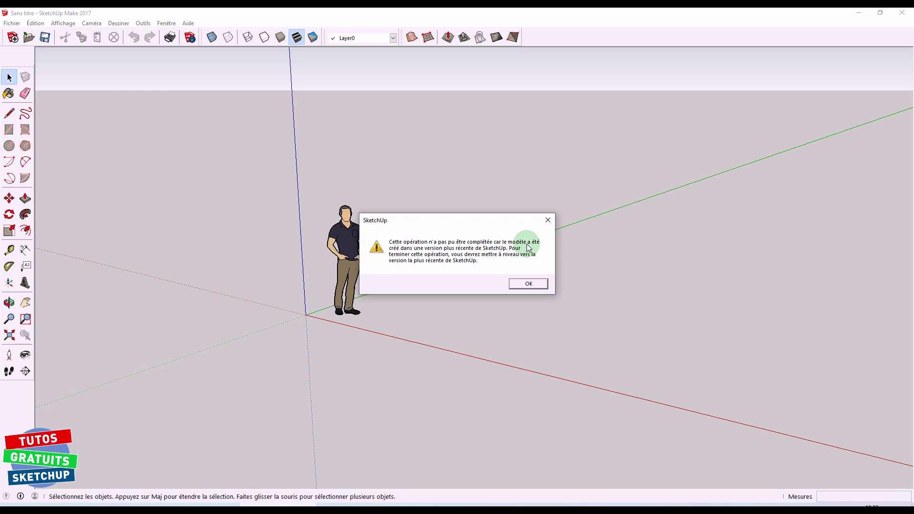
{"action": "left_click", "coordinate": [527, 284]}
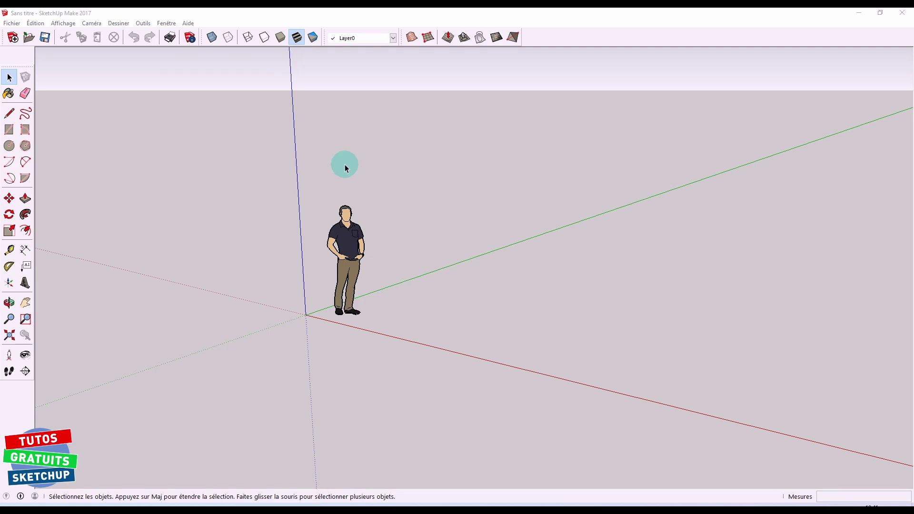
Get the Eneroth Open Newer Version extension from the Extension Warehouse.
{"action": "left_click", "coordinate": [167, 23]}
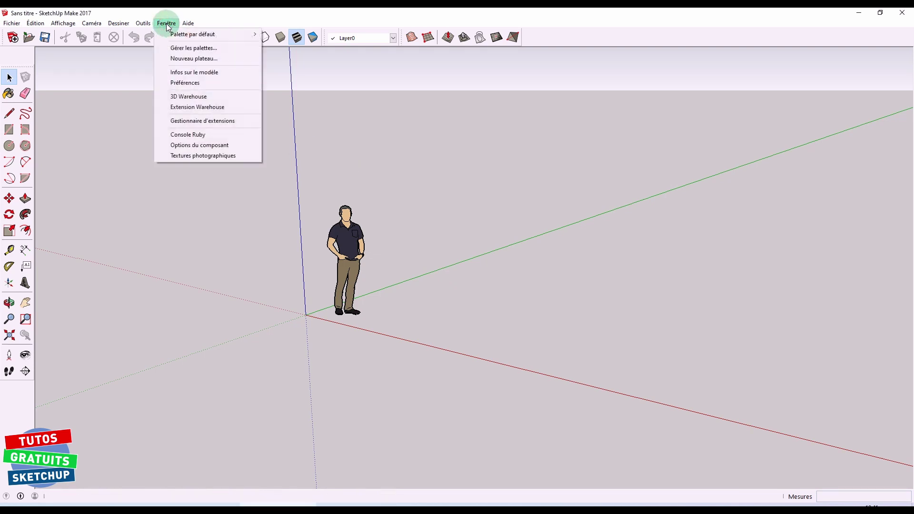
{"action": "left_click", "coordinate": [201, 107]}
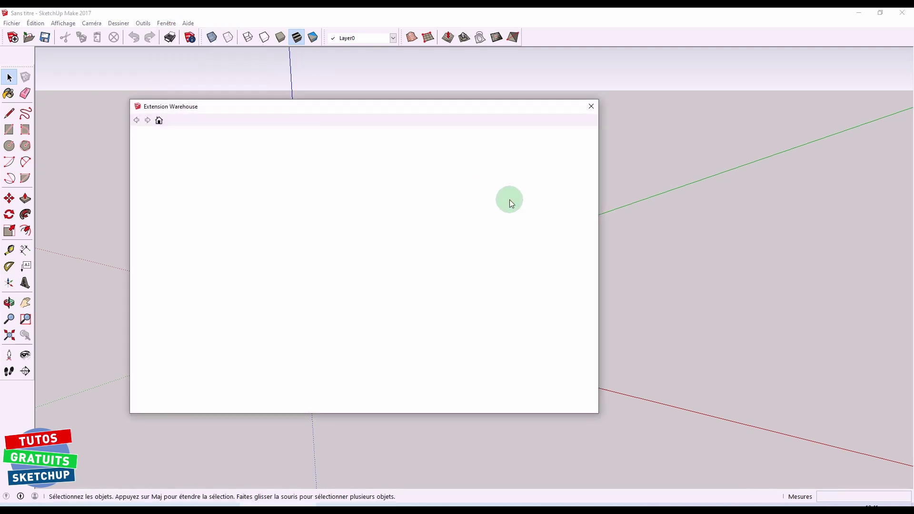
{"action": "left_click", "coordinate": [591, 107]}
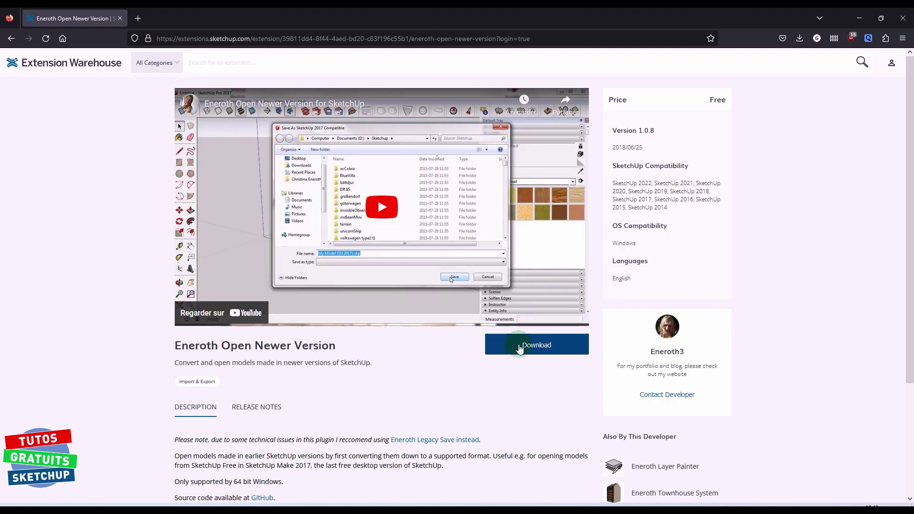
{"action": "left_click", "coordinate": [519, 346]}
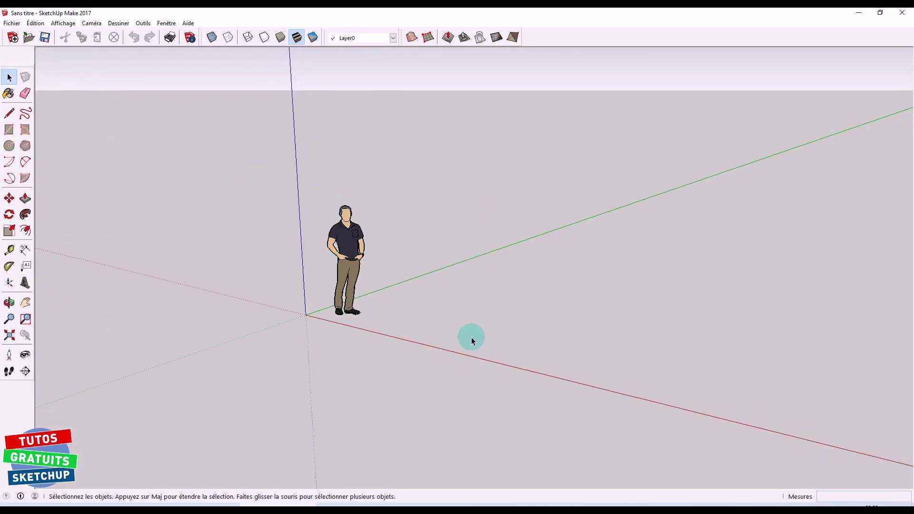
Draw a rectangle on the ground and push/pull it into a box beside the figure.
{"action": "key", "text": "r"}
{"action": "left_click", "coordinate": [441, 328]}
{"action": "left_click", "coordinate": [556, 313]}
{"action": "key", "text": "p"}
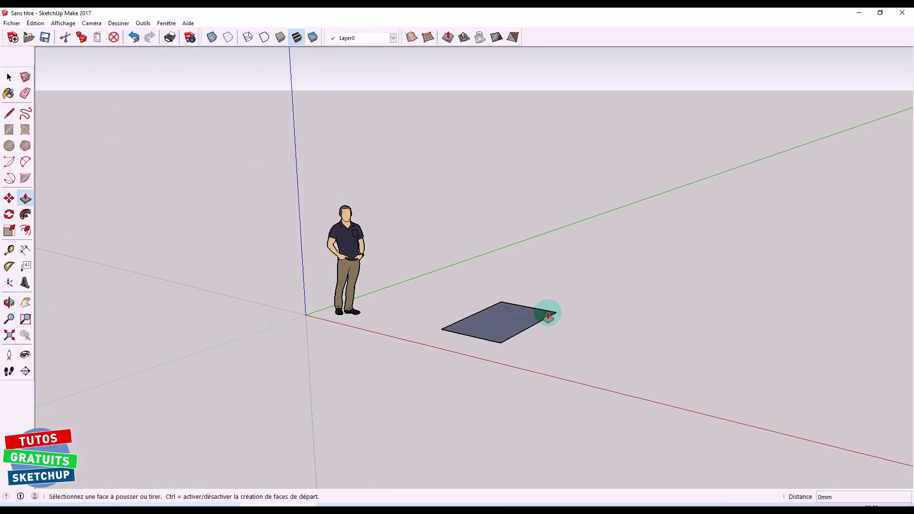
{"action": "left_click", "coordinate": [501, 243]}
{"action": "key", "text": "space"}
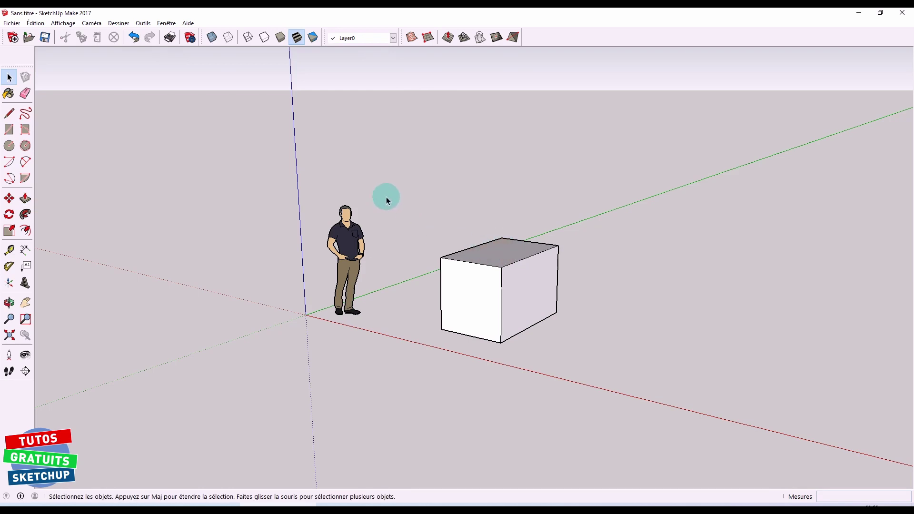
Convert Table.skp with Open Newer Version, saving it as Table (SU 2017).skp.
{"action": "left_click", "coordinate": [12, 23]}
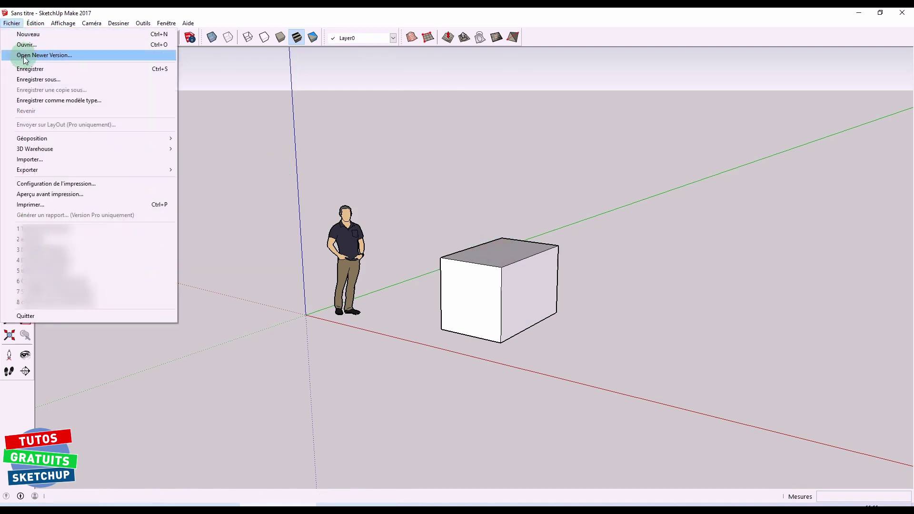
{"action": "left_click", "coordinate": [57, 56]}
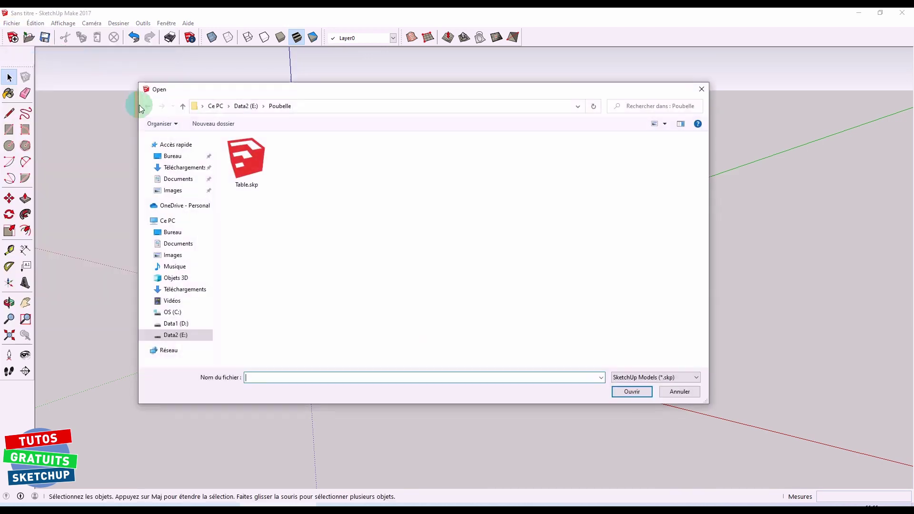
{"action": "double_click", "coordinate": [247, 164]}
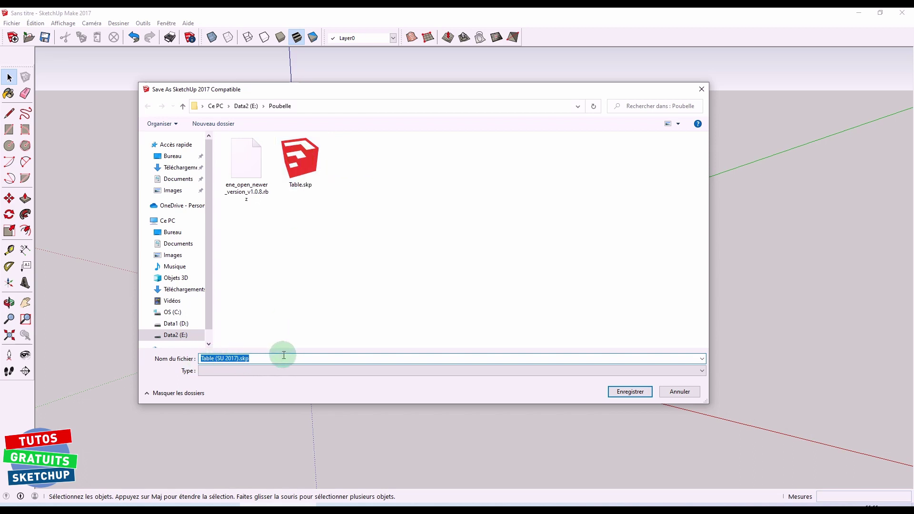
{"action": "left_click", "coordinate": [630, 392]}
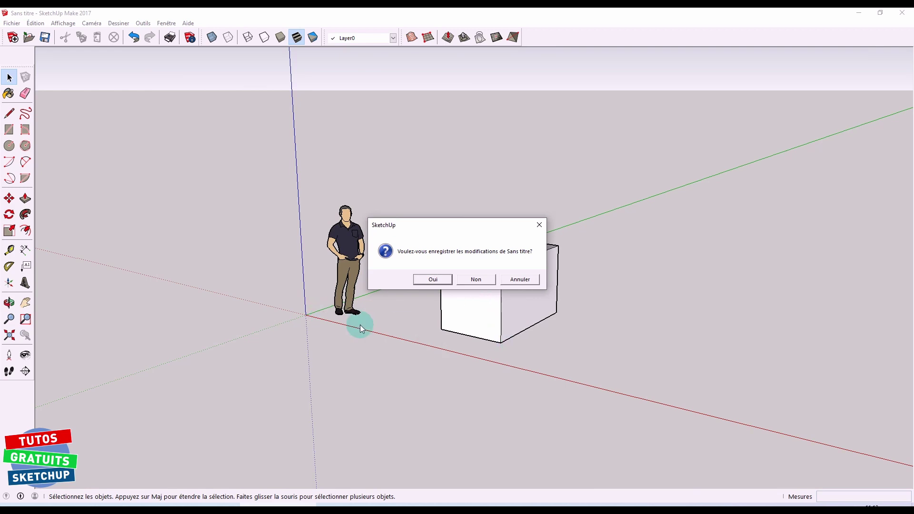
Agree to save the untitled box model and name it essai.skp.
{"action": "left_click", "coordinate": [425, 281]}
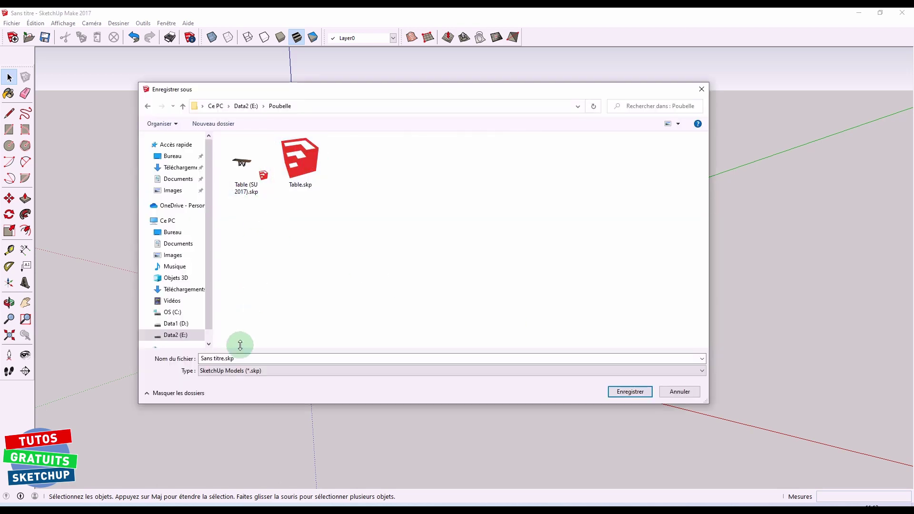
{"action": "left_click_drag", "start_coordinate": [238, 360], "coordinate": [185, 361]}
{"action": "type", "text": "es"}
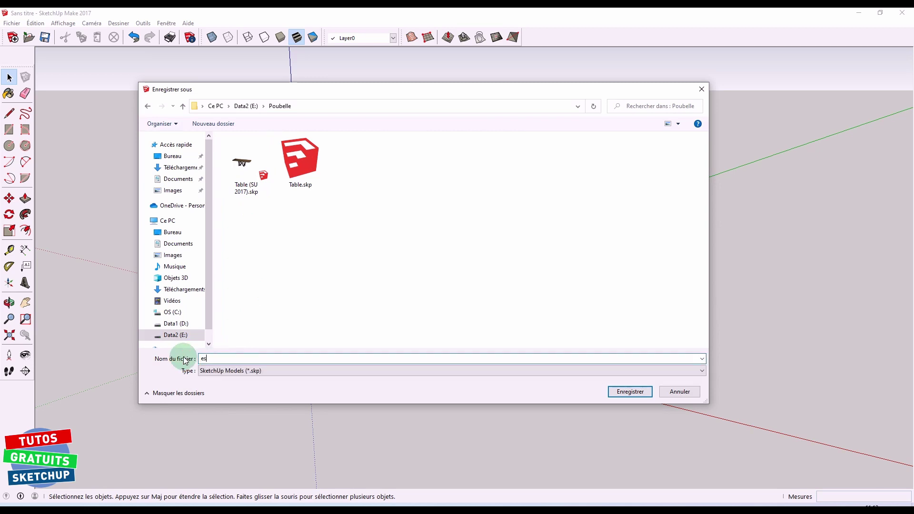
{"action": "type", "text": "sai"}
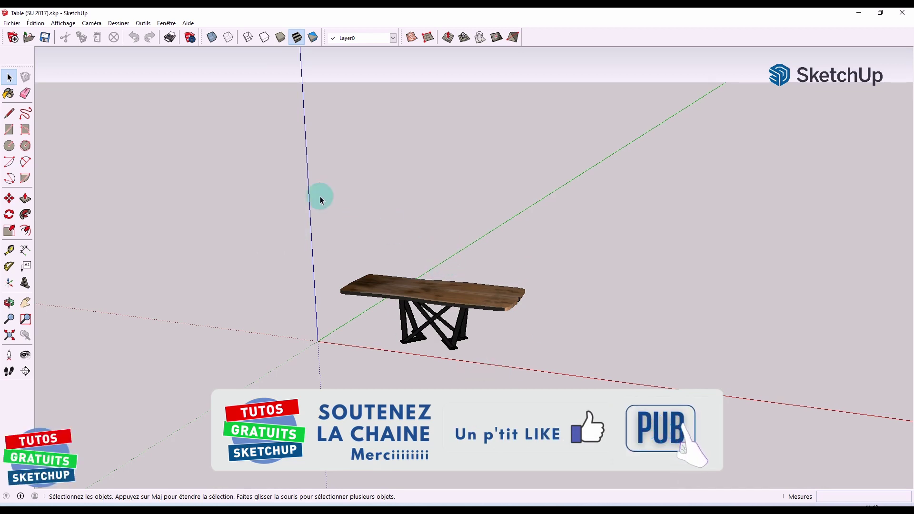
{"action": "left_click", "coordinate": [12, 24]}
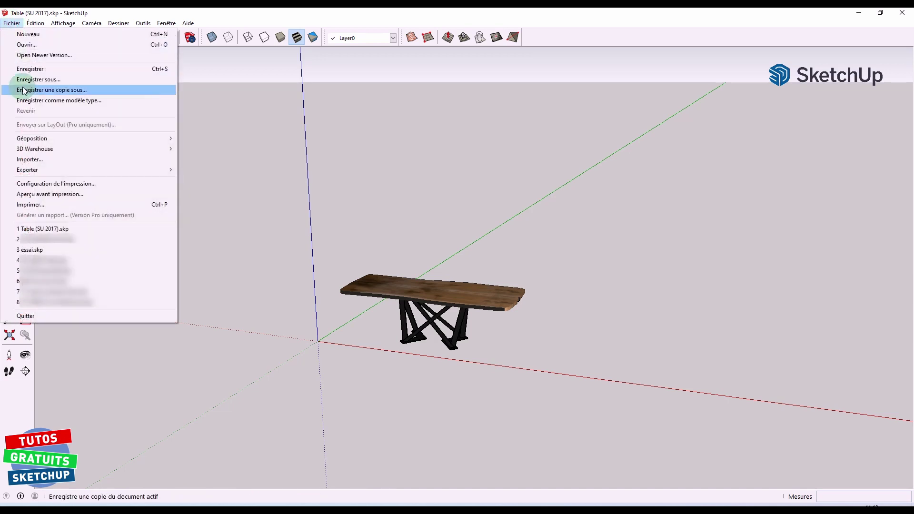
Reopen essai.skp and import Table (SU 2017).skp, placing the table right of the box.
{"action": "left_click", "coordinate": [41, 250]}
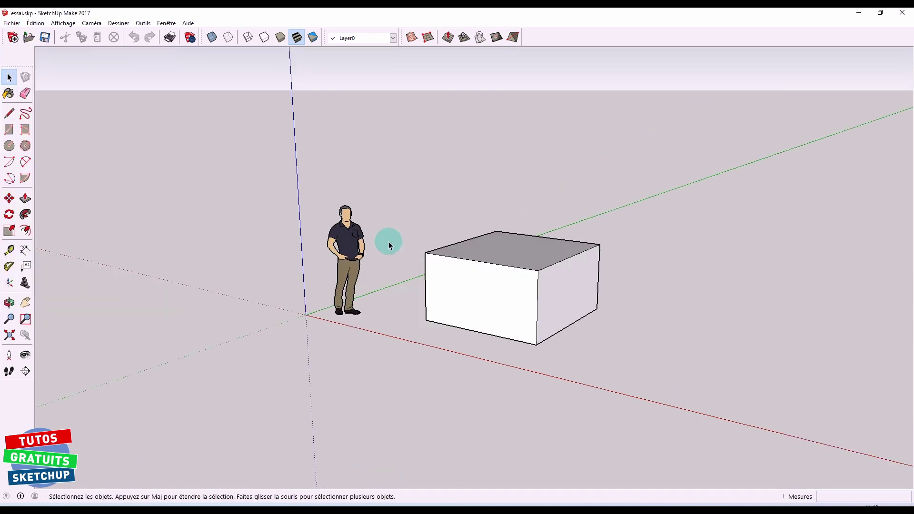
{"action": "left_click", "coordinate": [14, 23]}
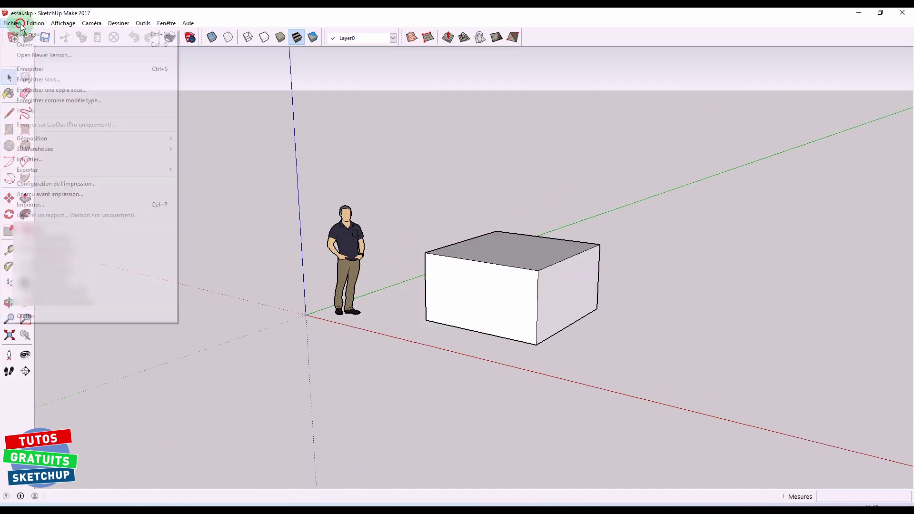
{"action": "left_click", "coordinate": [48, 160]}
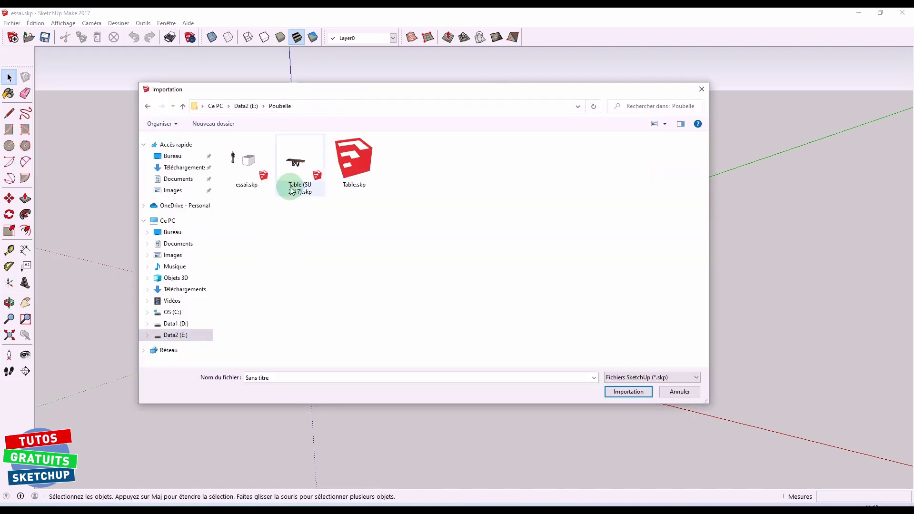
{"action": "left_click", "coordinate": [300, 165]}
{"action": "left_click", "coordinate": [617, 398]}
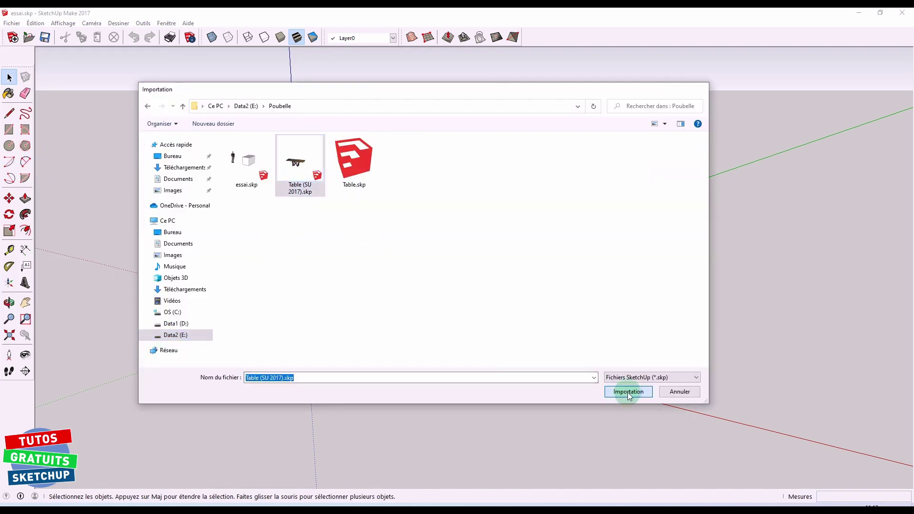
{"action": "left_click", "coordinate": [555, 370]}
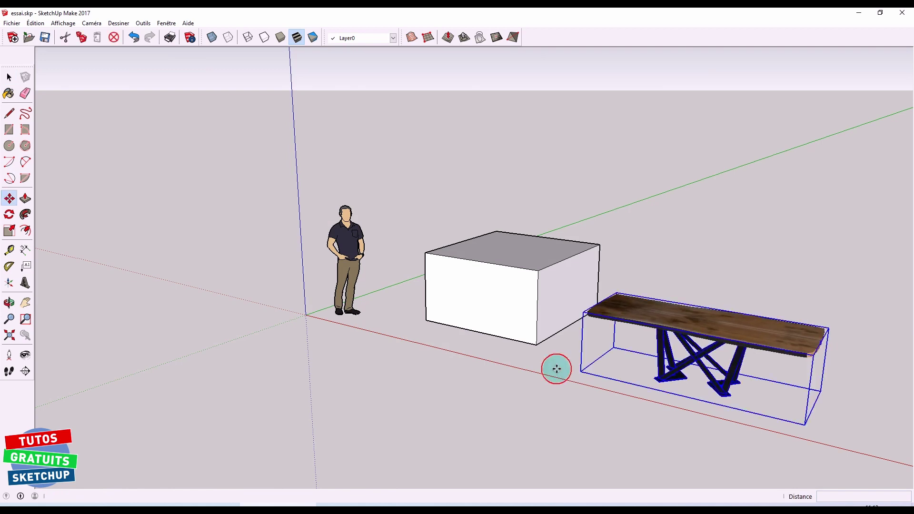
{"action": "key", "text": "space"}
{"action": "left_click", "coordinate": [371, 320]}
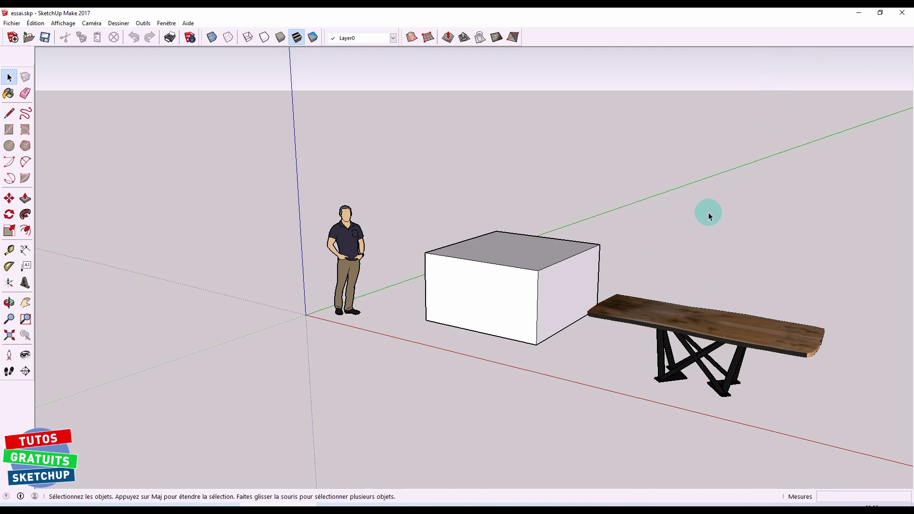
Reopen Table (SU 2017).skp and draw a new box on the ground right of the table.
{"action": "left_click", "coordinate": [12, 23]}
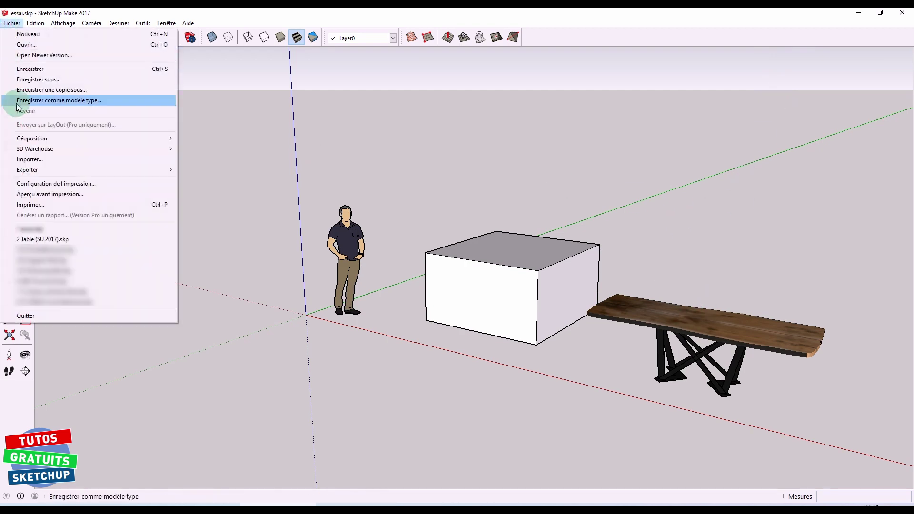
{"action": "left_click", "coordinate": [41, 239]}
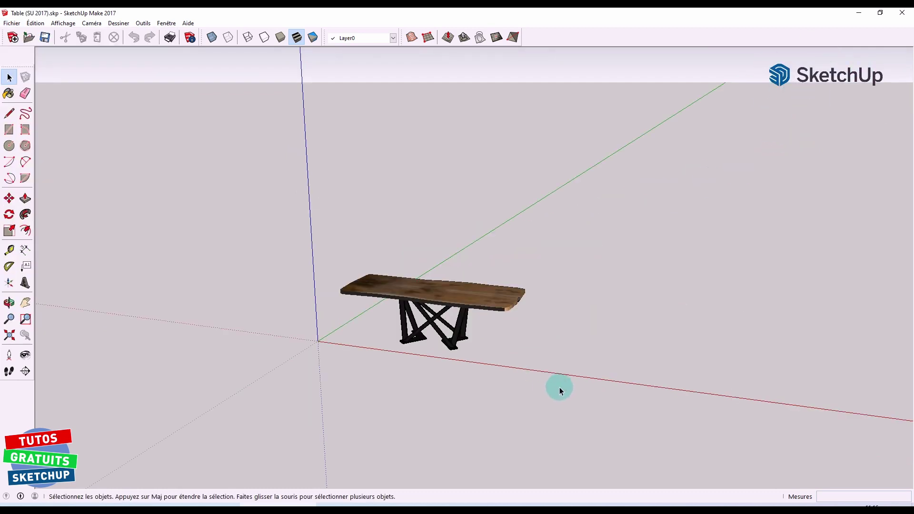
{"action": "key", "text": "r"}
{"action": "left_click", "coordinate": [587, 363]}
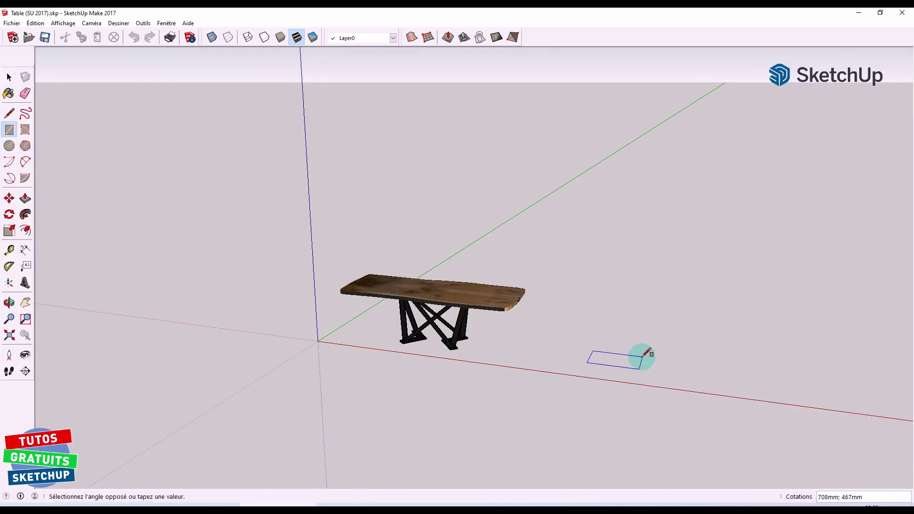
{"action": "left_click", "coordinate": [744, 326]}
{"action": "key", "text": "p"}
{"action": "left_click", "coordinate": [697, 290]}
{"action": "key", "text": "space"}
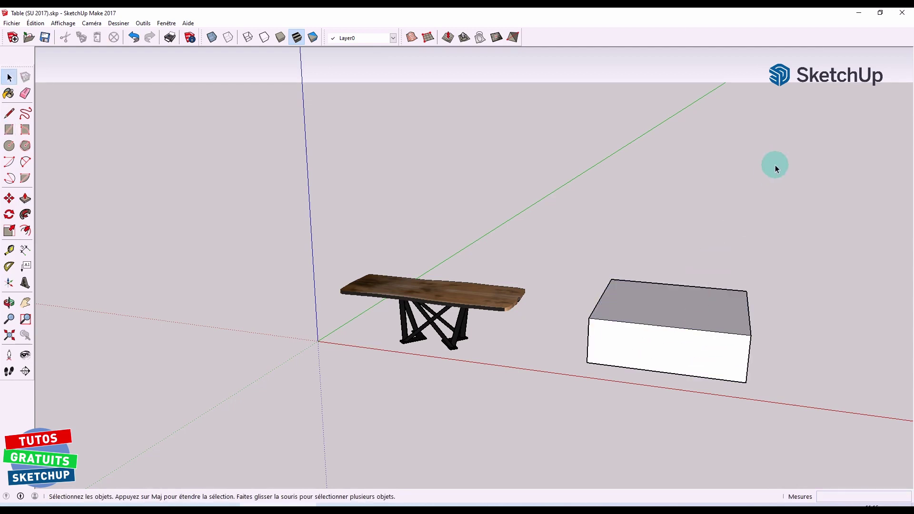